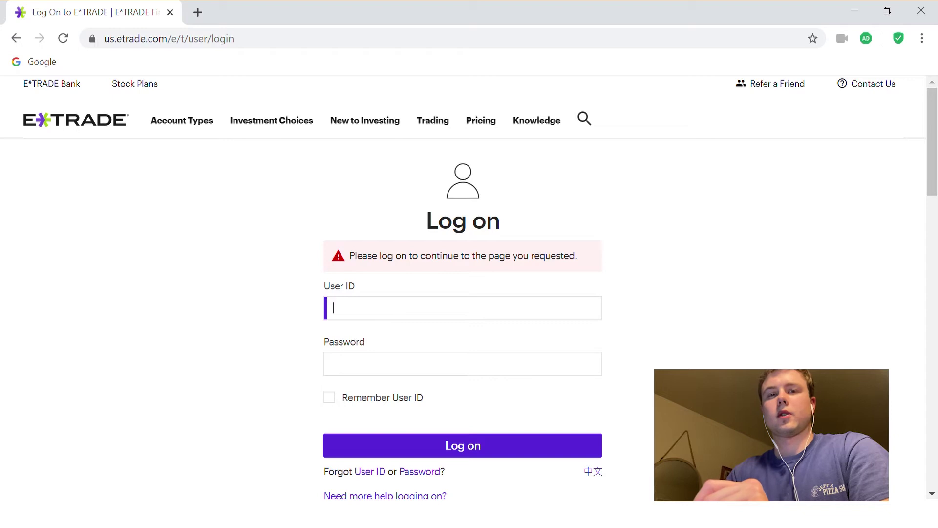
Step: Log on to E*TRADE with the user ID and account password
type("trade")
left_click(333, 364)
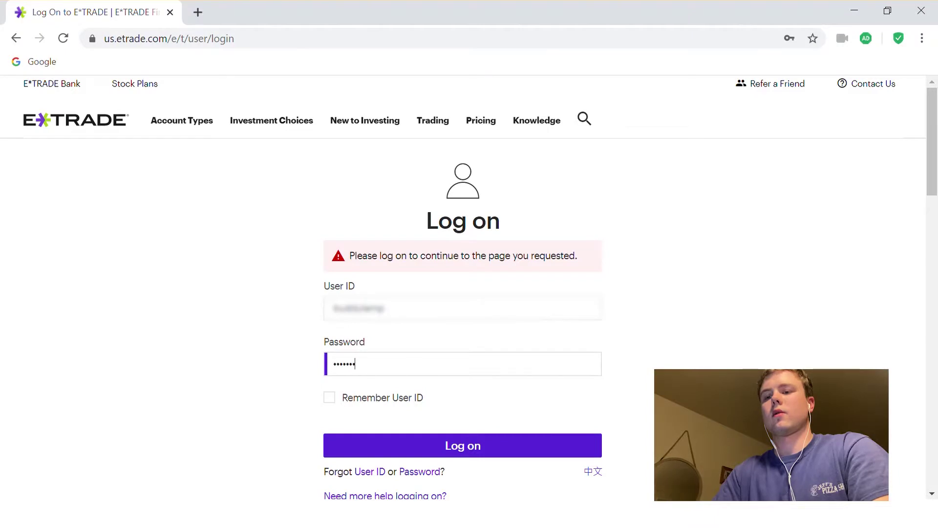
type("••••••")
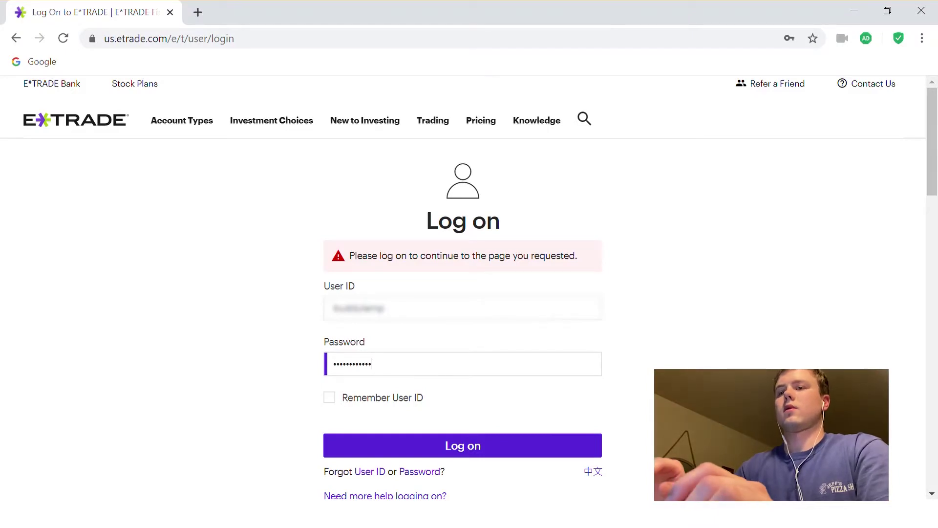
key("Return")
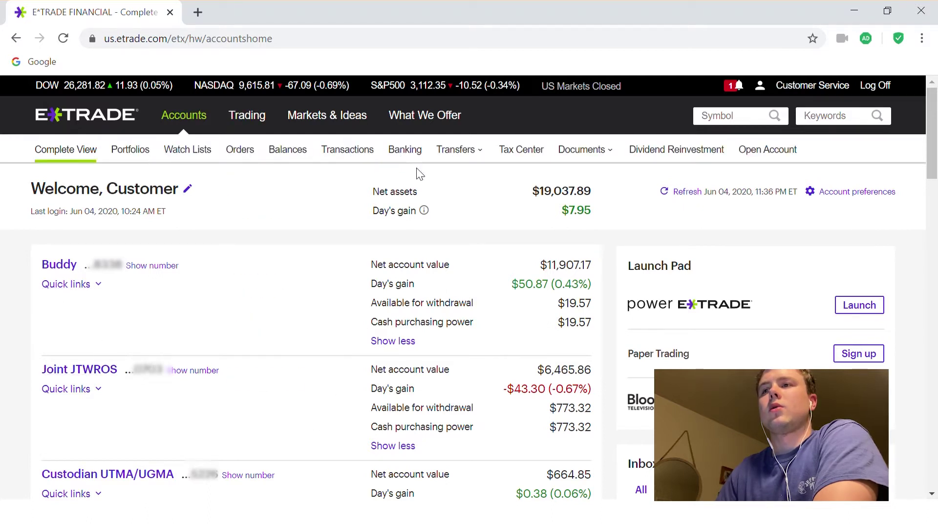
Step: Go to Transfers > External Accounts to view the one linked checking account
mouse_move(457, 155)
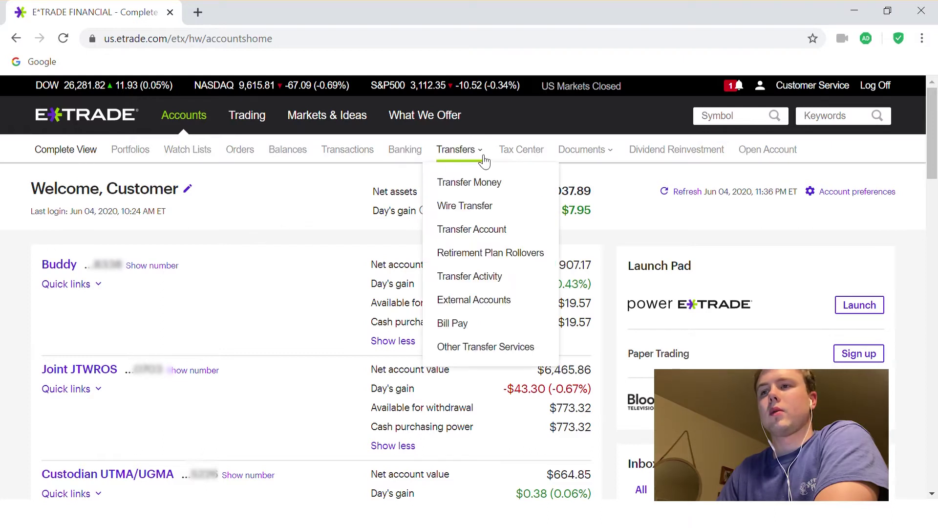
left_click(474, 302)
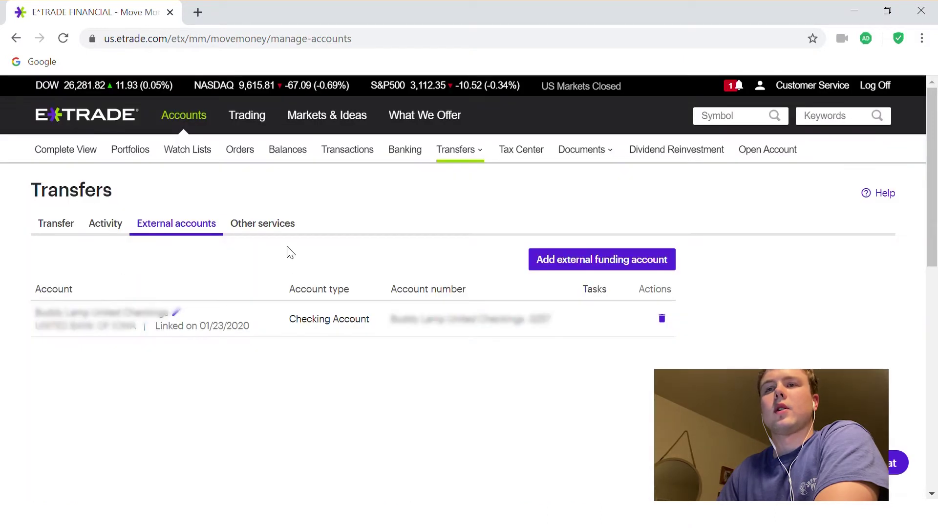
scroll(287, 253, "down", 1)
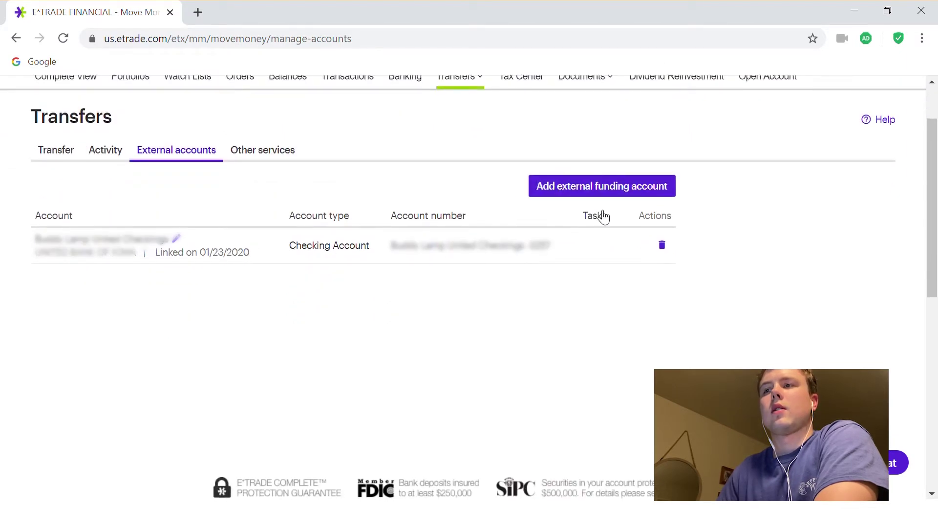
Step: Start adding an external funding account and have a verification code texted to the phone
left_click(609, 189)
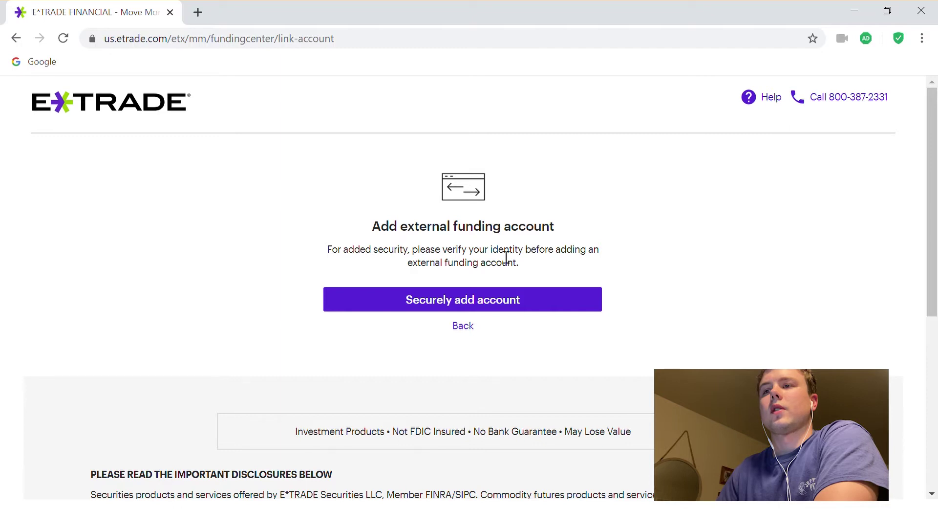
left_click(465, 304)
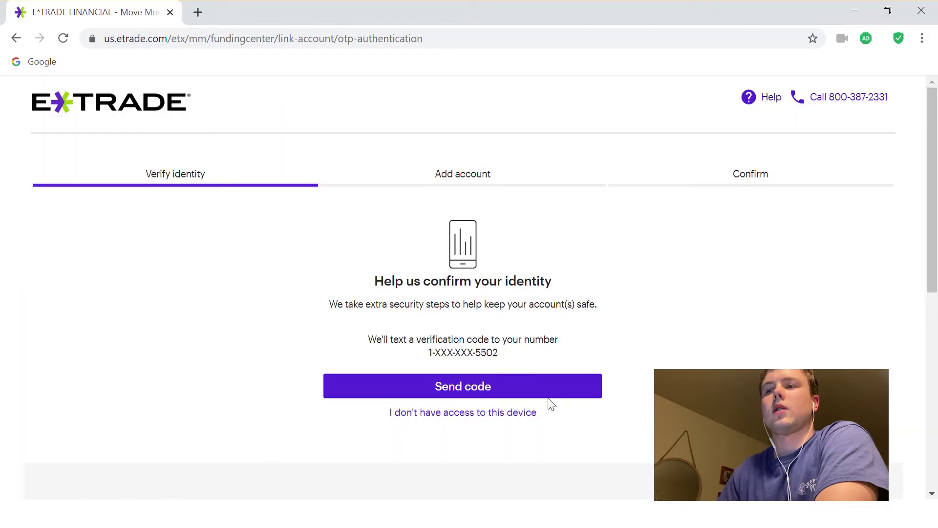
left_click(474, 389)
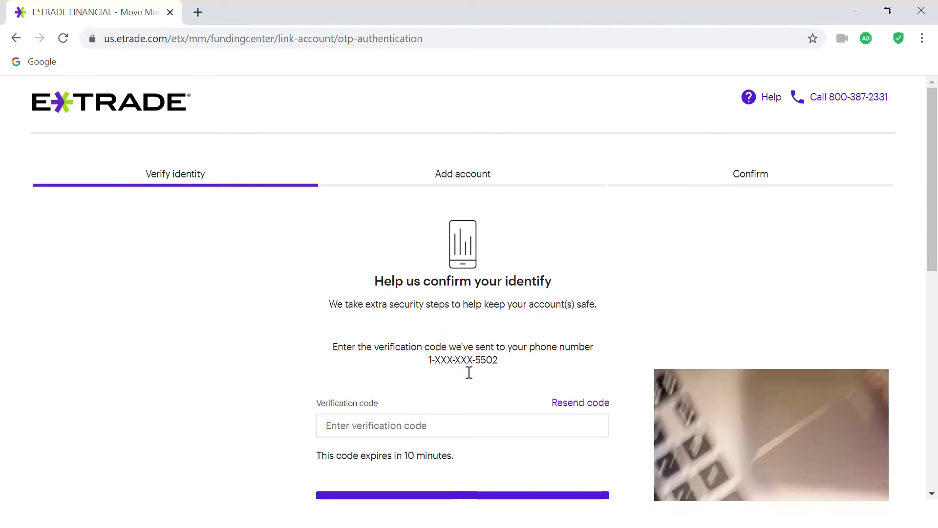
Step: Enter the texted verification code and submit it to reach bank selection
left_click(446, 434)
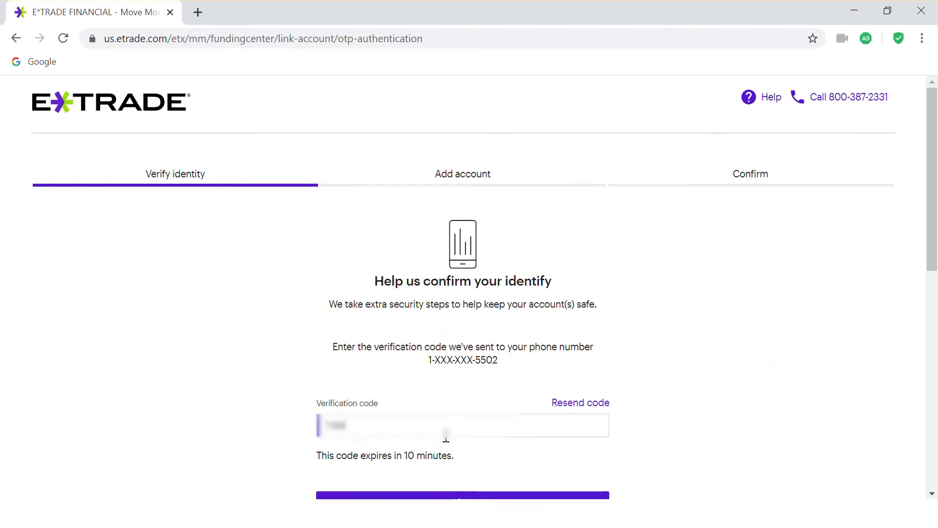
scroll(459, 436, "down", 2)
left_click(471, 435)
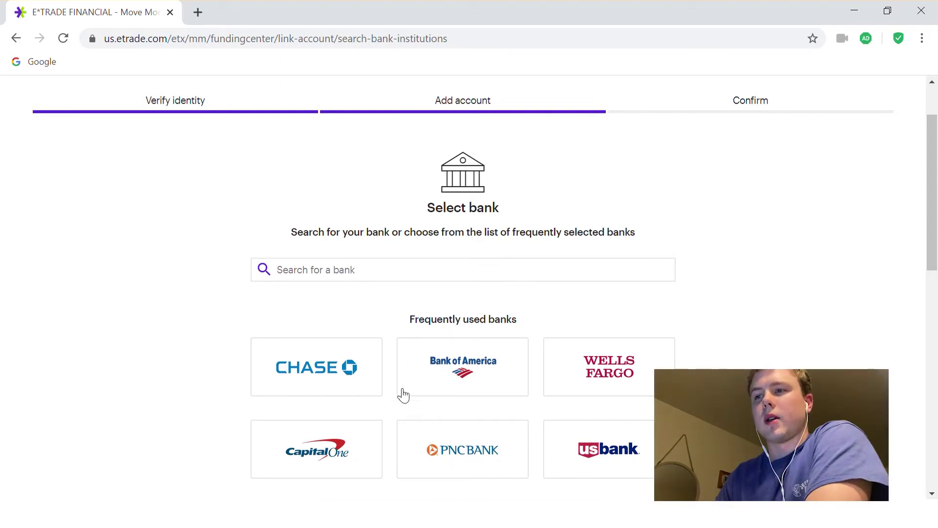
Step: Pick Wells Fargo, then opt to enter the bank account details manually instead of signing in
scroll(366, 318, "down", 4)
scroll(421, 385, "up", 3)
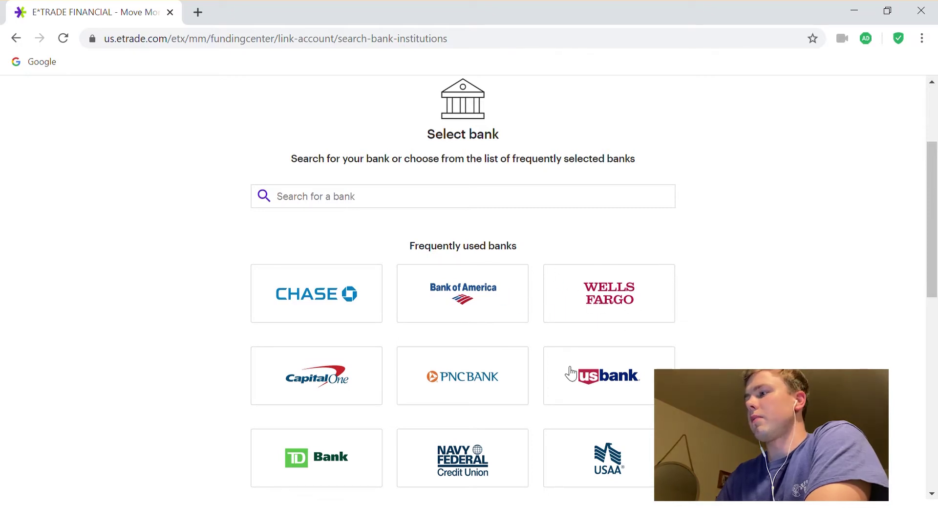
left_click(619, 295)
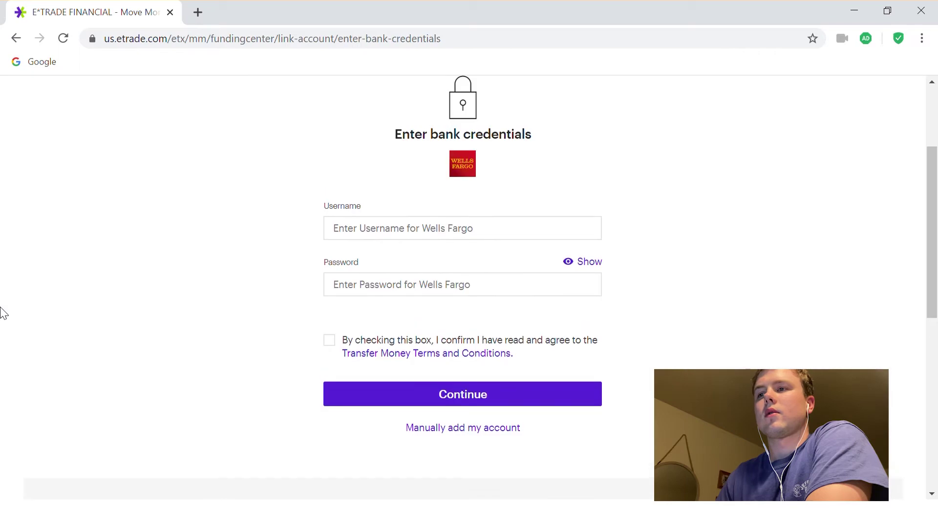
left_click(444, 231)
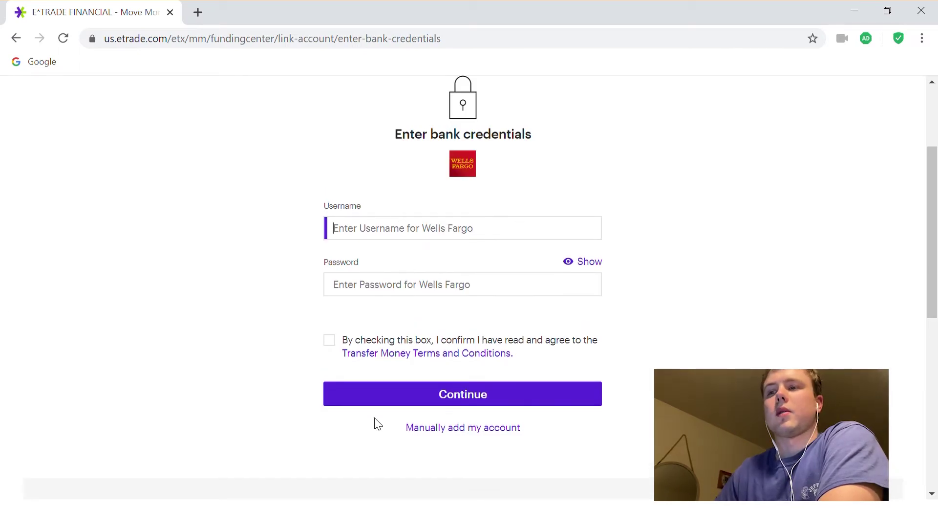
left_click(458, 429)
left_click(316, 264)
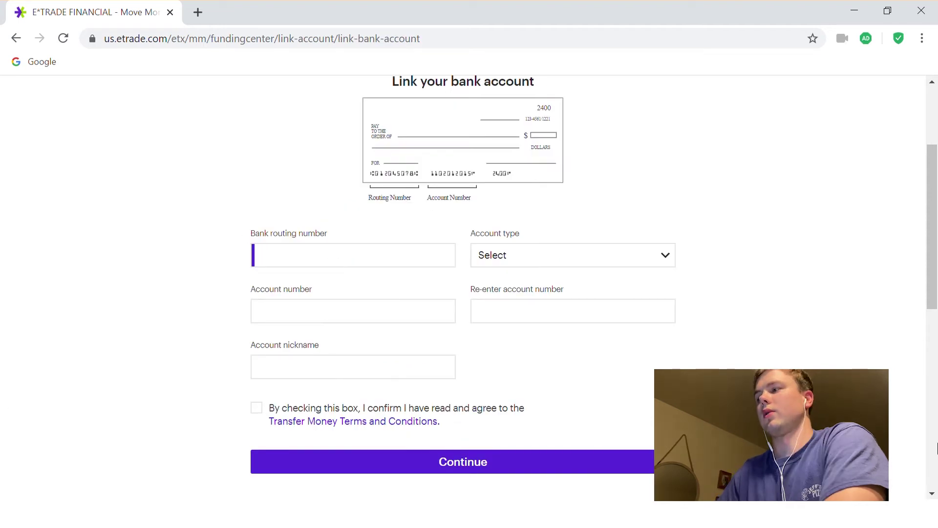
Step: Enter the routing number, set the type to Checking, and enter and confirm the account number
type("0")
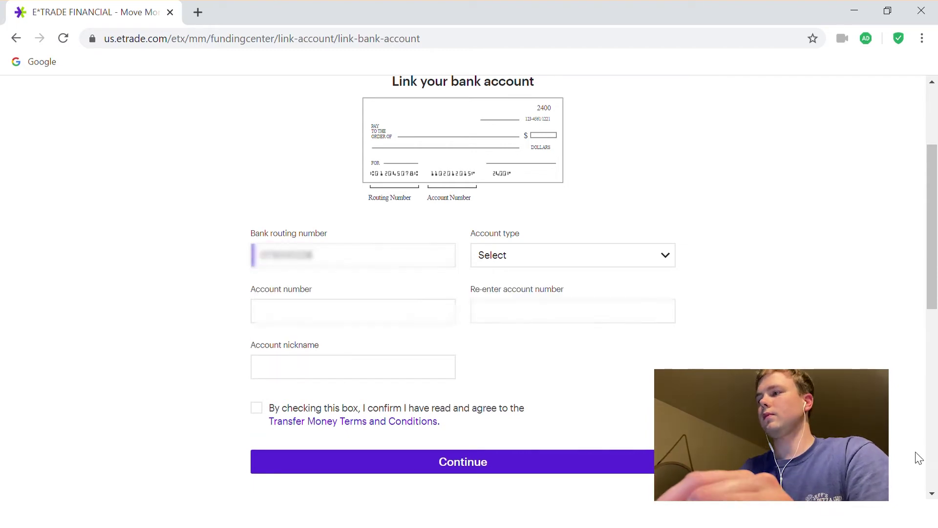
key("Tab")
key("Down")
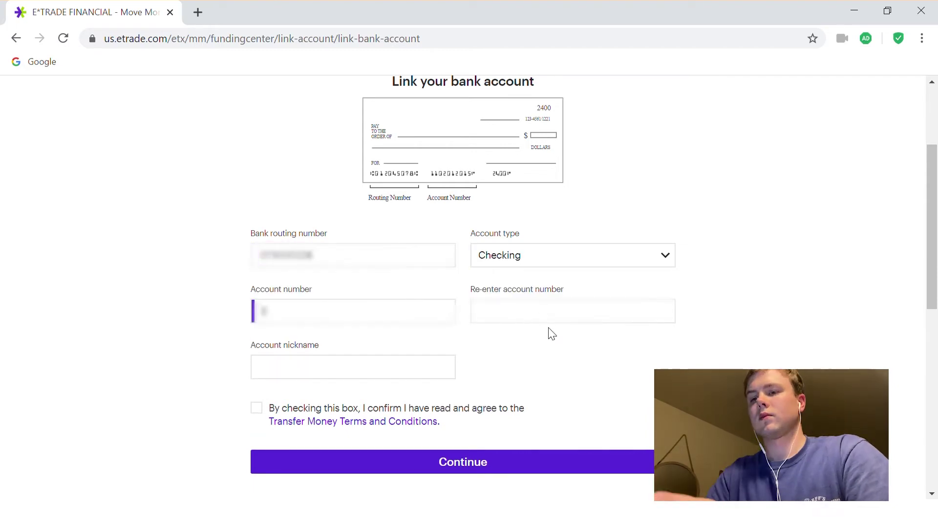
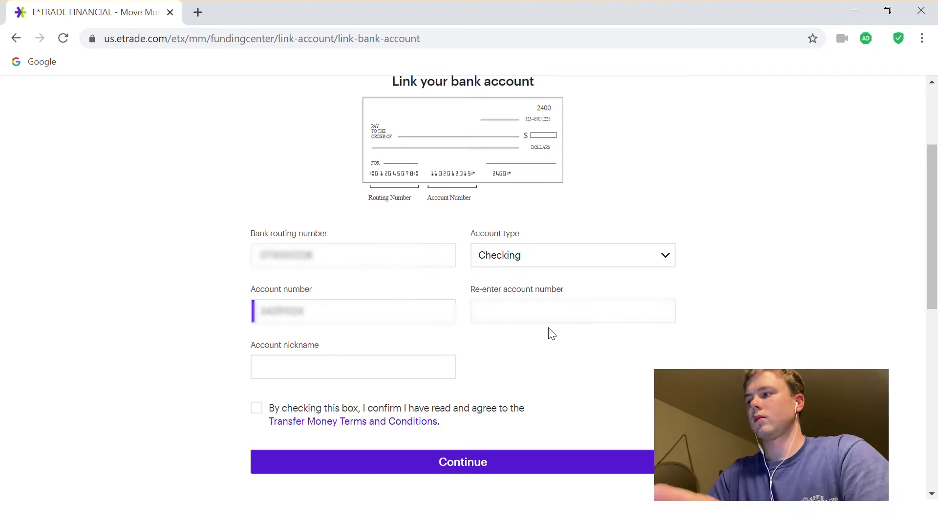
left_click(520, 319)
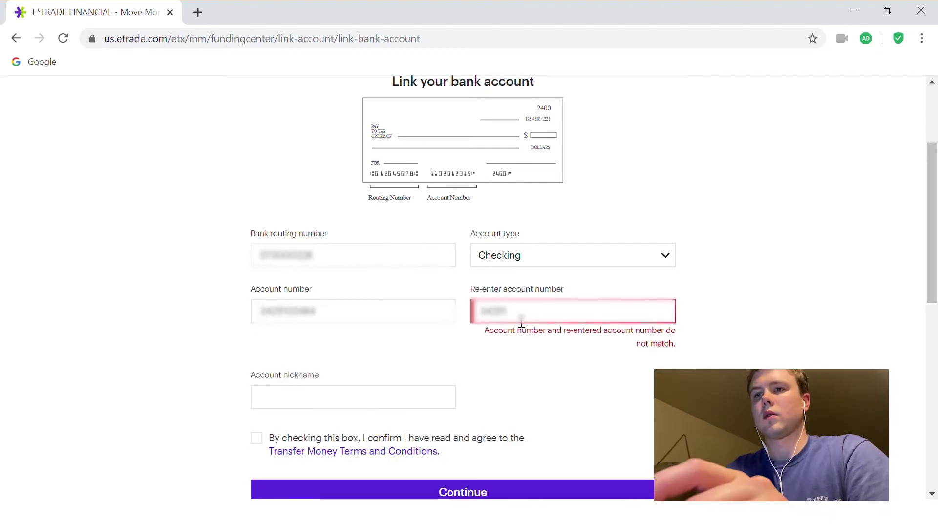
Step: Give the account a nickname ending in 'checking' and accept the Transfer Money Terms and Conditions
left_click(430, 377)
type("Samantha's ch")
key("BackSpace")
key("BackSpace")
key("BackSpace")
key("BackSpace")
key("BackSpace")
type("checking")
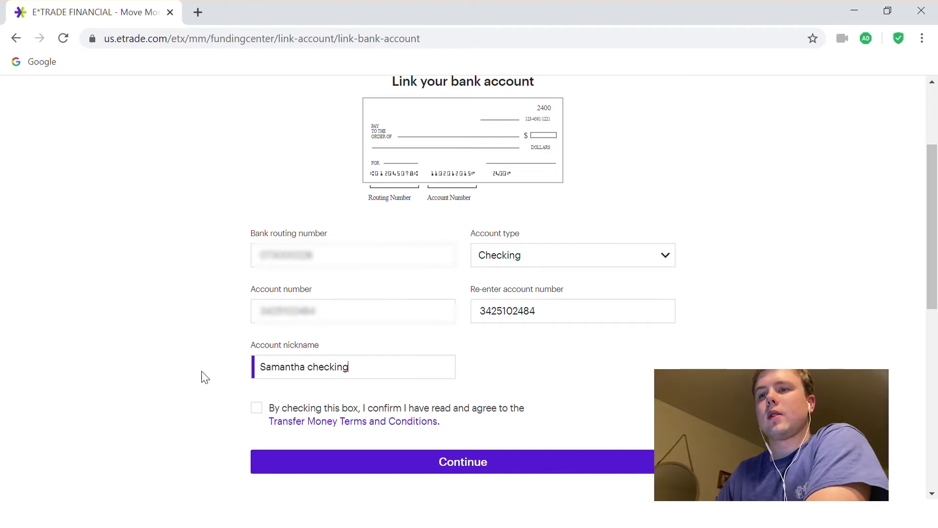
left_click(258, 408)
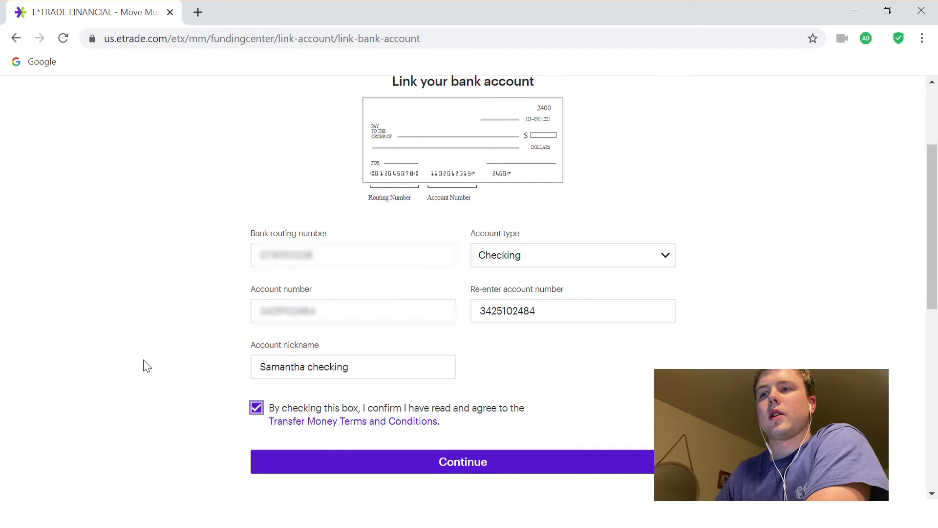
scroll(147, 366, "down", 2)
Step: Submit the bank details and review the Send deposits page about two trial deposits under $1
left_click(486, 388)
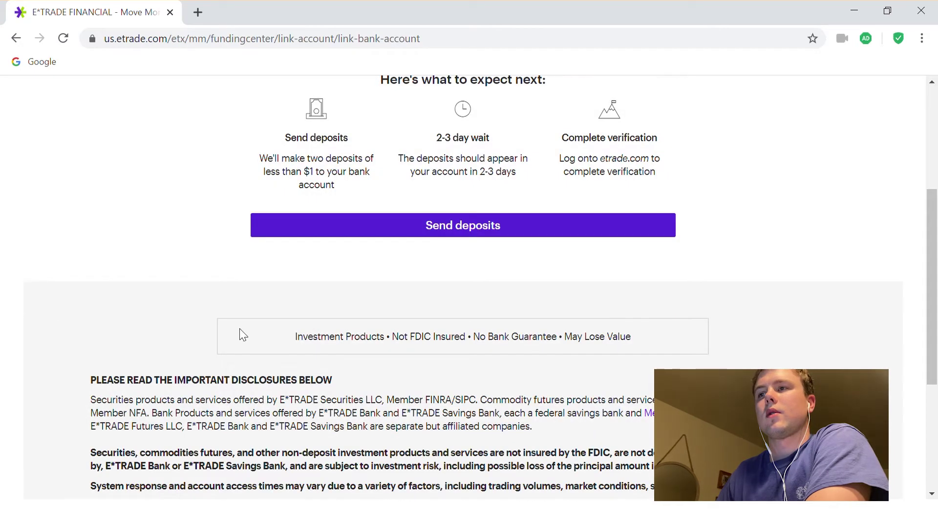
scroll(242, 335, "up", 5)
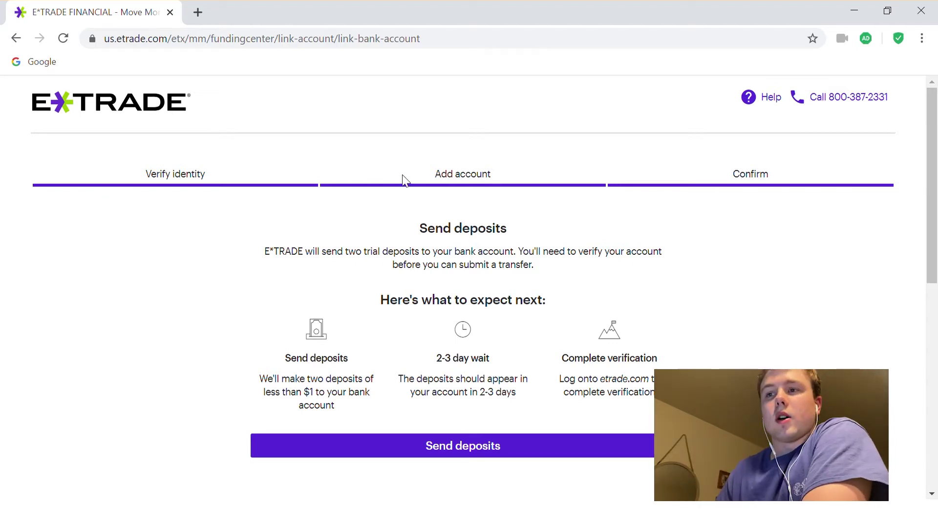
scroll(347, 279, "down", 2)
Step: Send the two trial deposits and review the instructions for completing verification
left_click(425, 381)
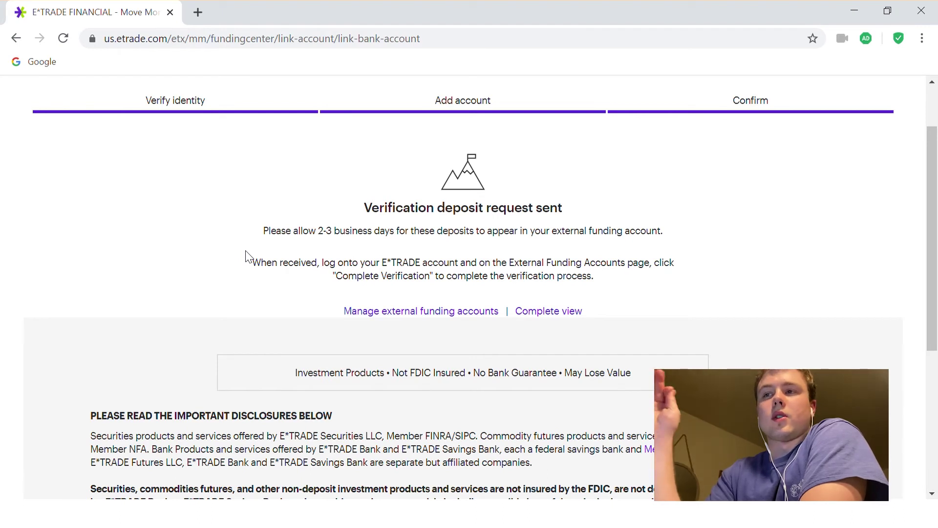
left_click_drag(260, 271, 649, 282)
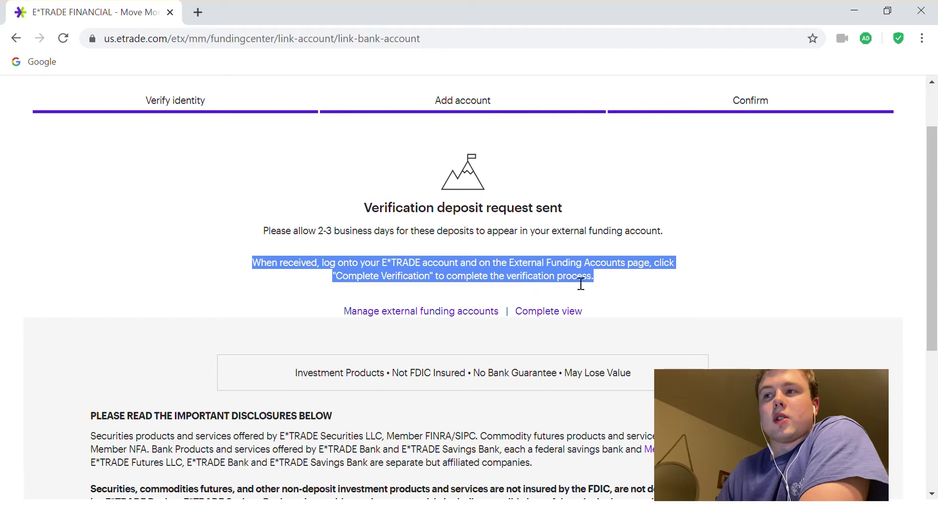
left_click(404, 270)
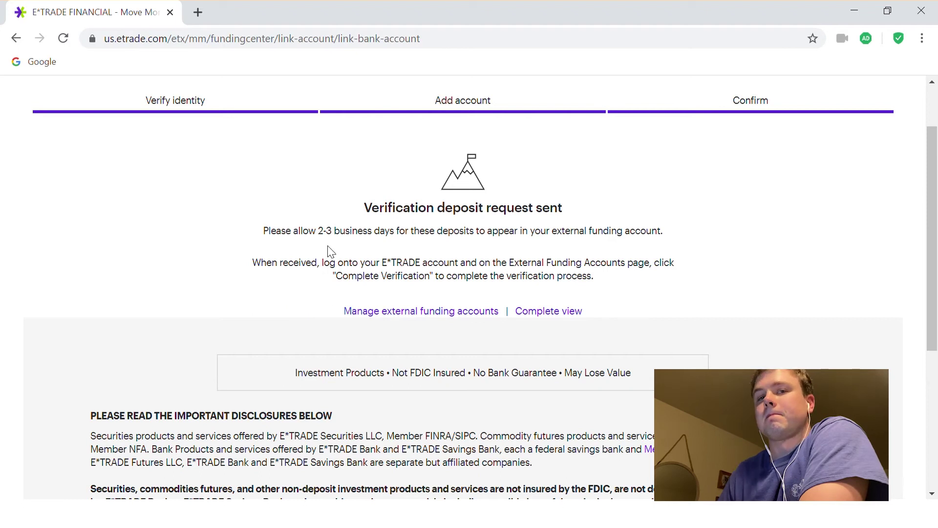
scroll(428, 191, "up", 2)
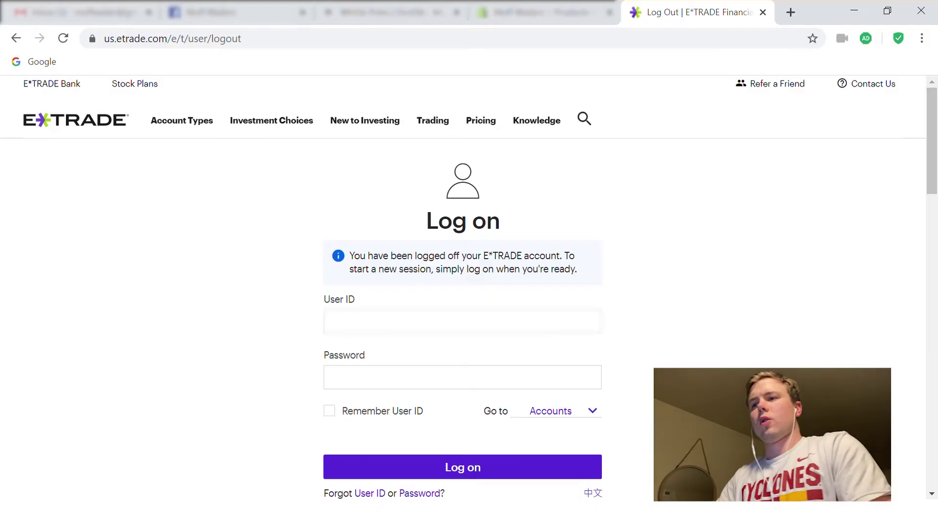
Step: Log back on with the user ID and password to reach the $19,618.16 net assets overview
left_click(443, 327)
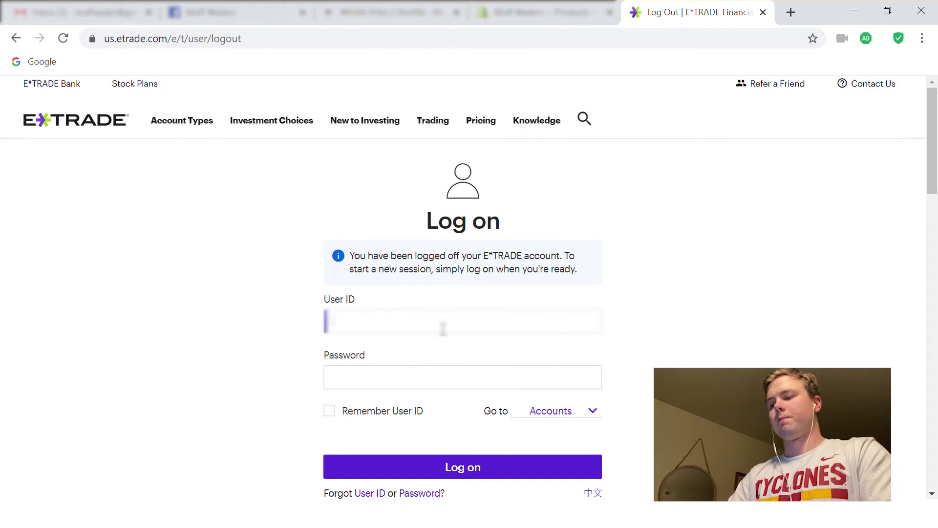
key("Tab")
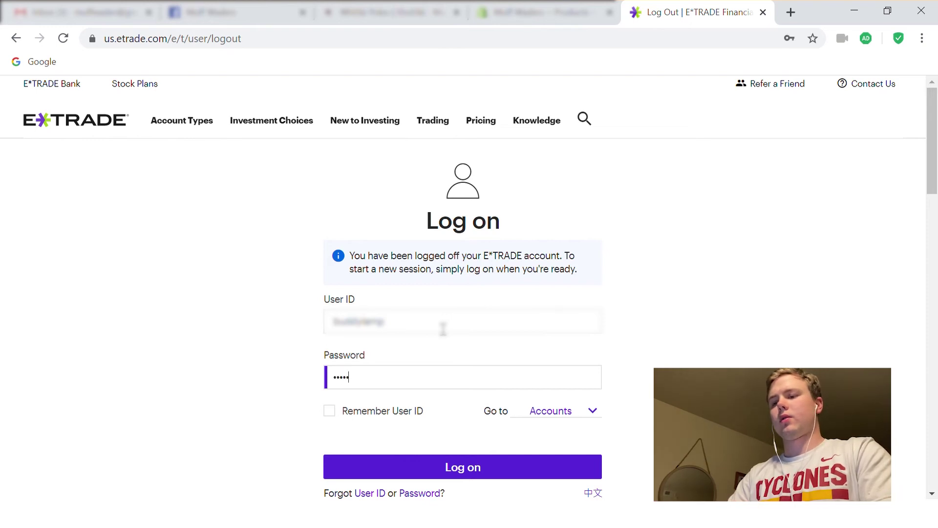
type("••")
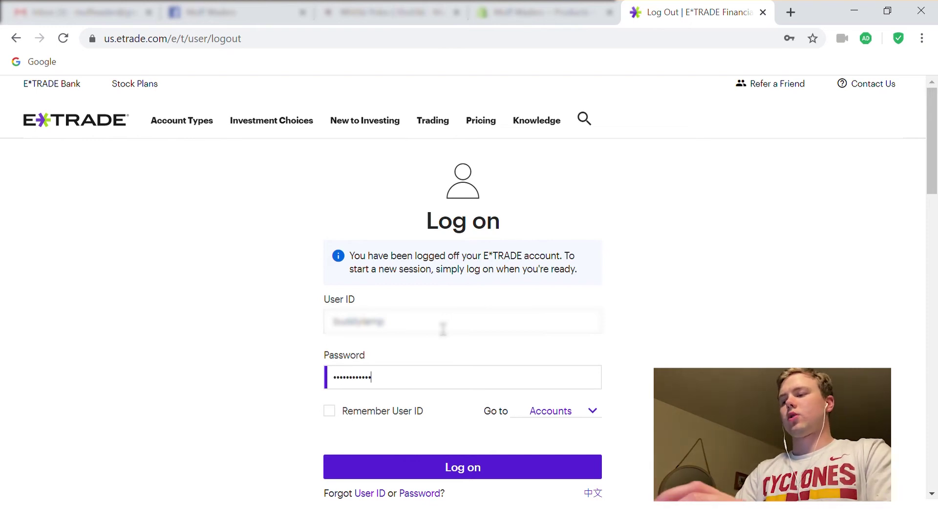
key("Return")
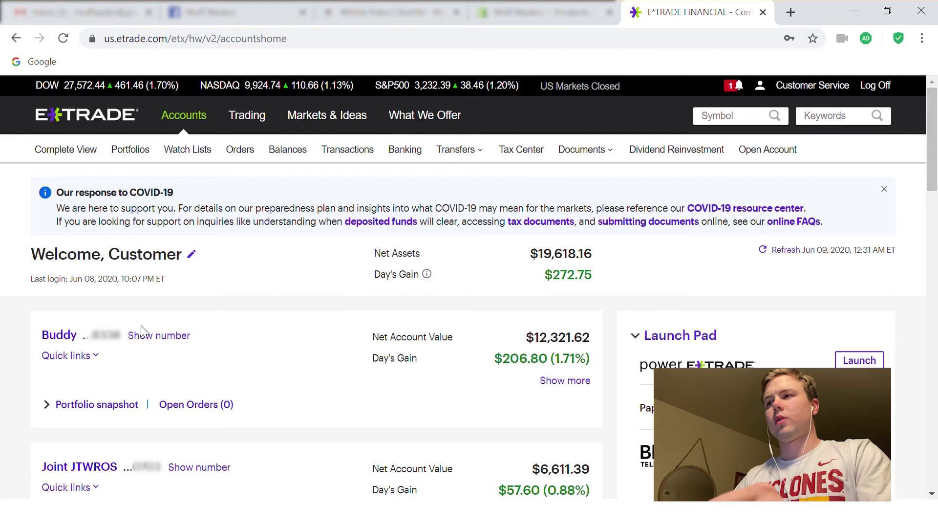
Step: Open the 'Verification deposits sent' alert from the alerts bell and read it
left_click(736, 94)
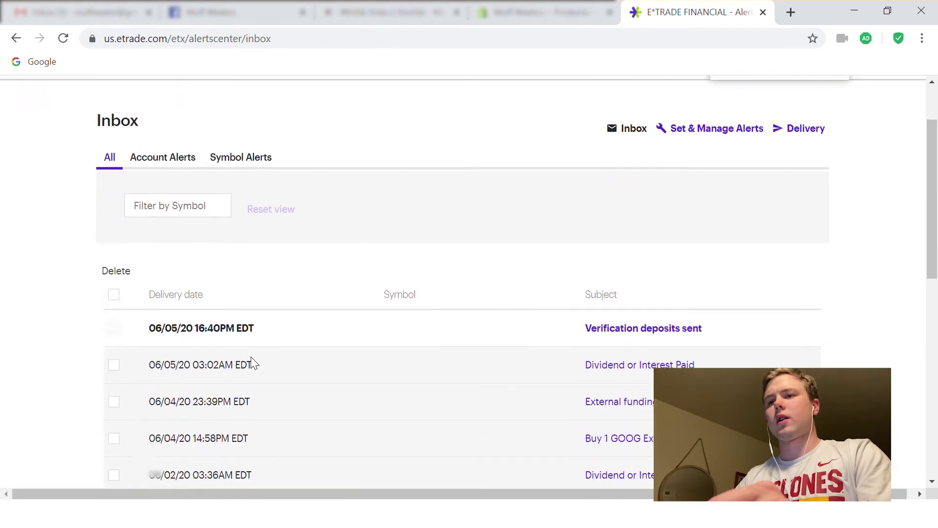
scroll(618, 243, "down", 3)
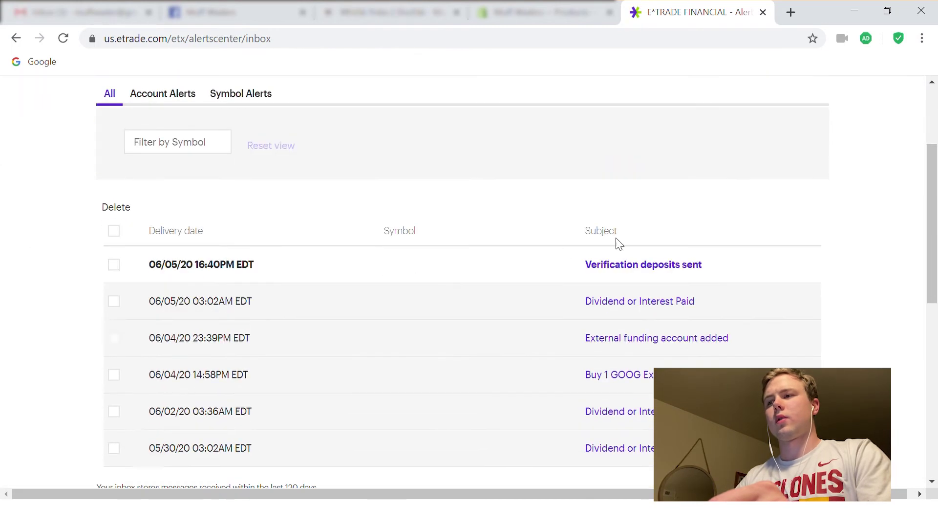
left_click(626, 269)
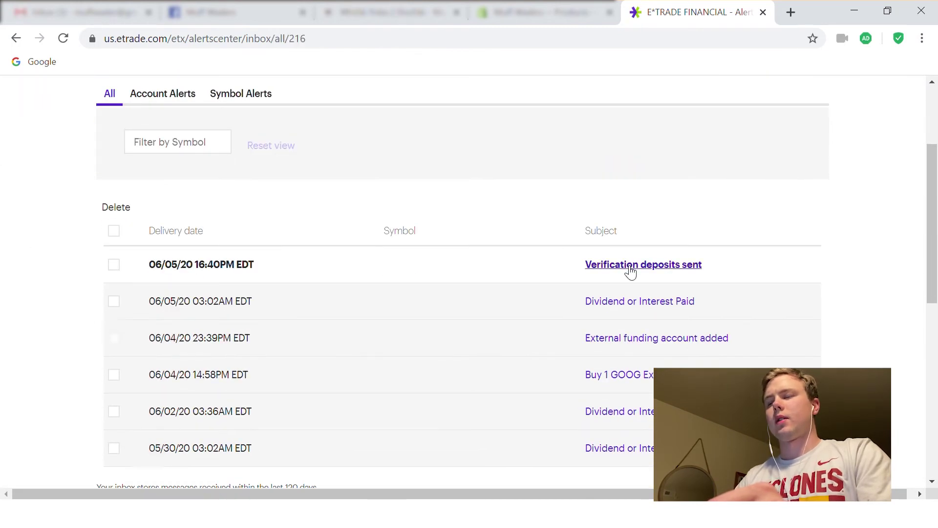
scroll(383, 332, "down", 3)
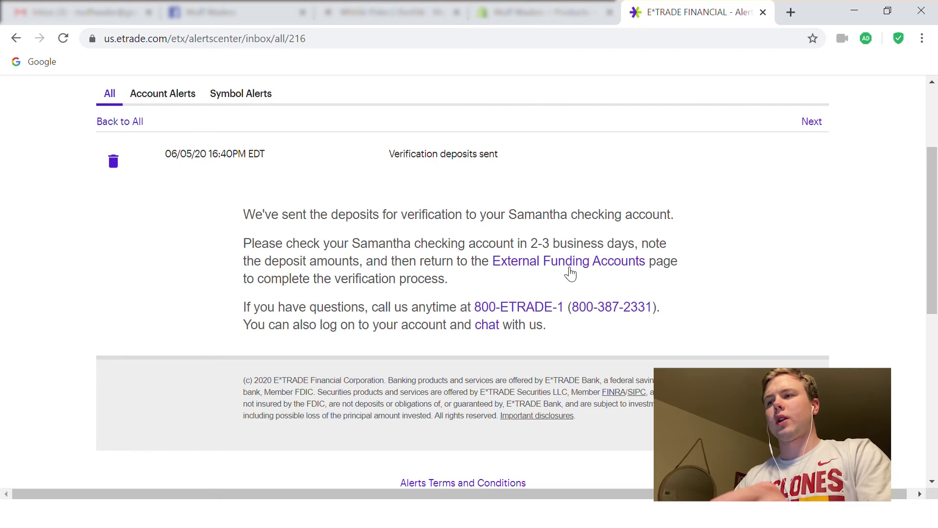
scroll(570, 275, "up", 3)
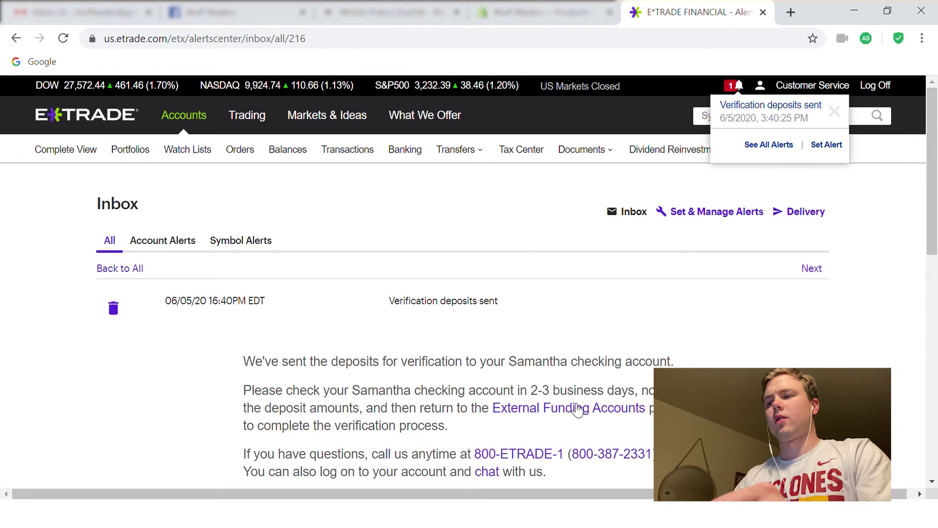
Step: Close the alerts list
left_click(739, 88)
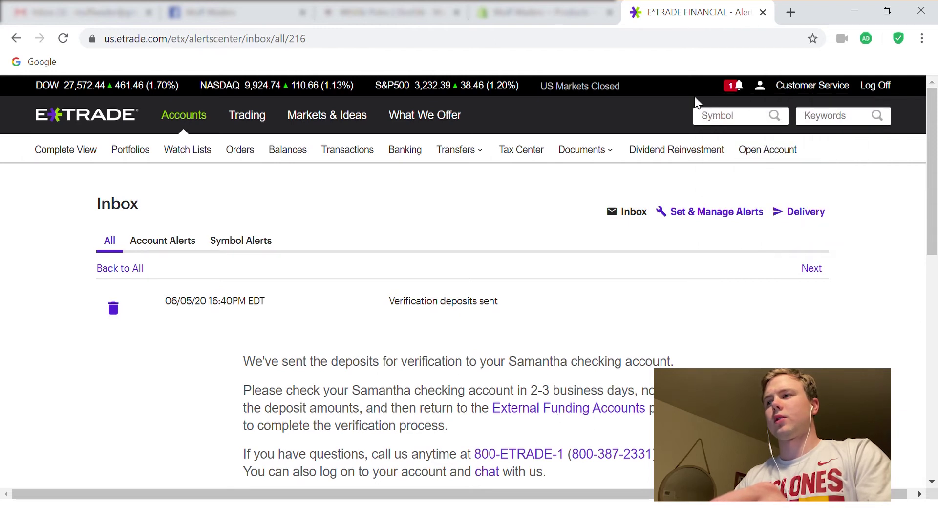
left_click(737, 87)
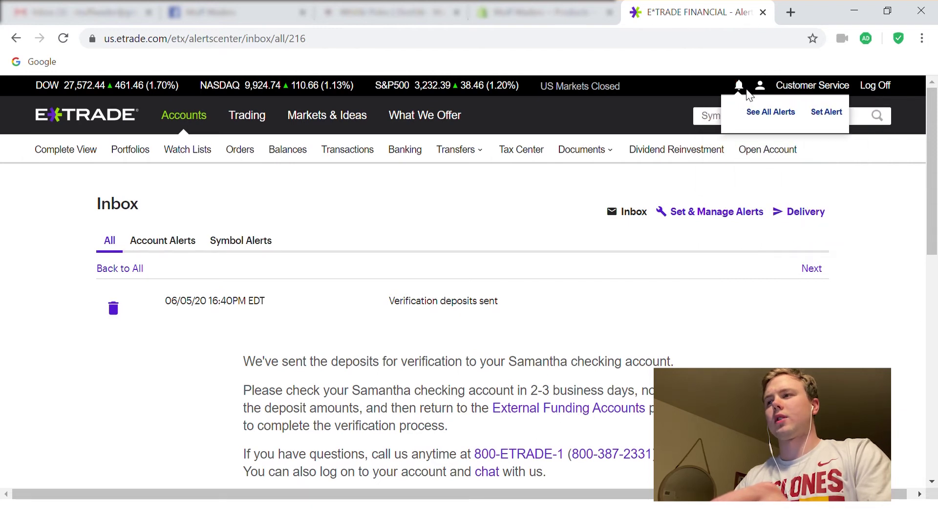
left_click(736, 85)
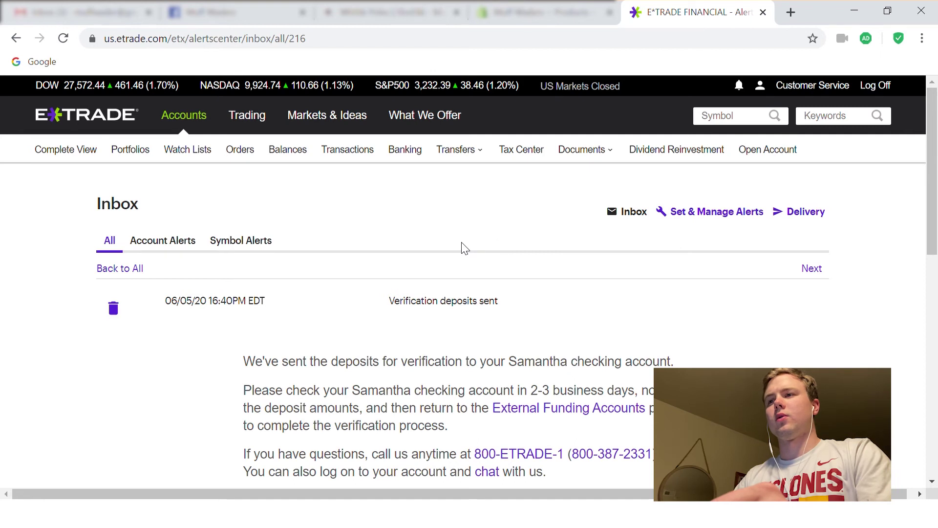
mouse_move(476, 155)
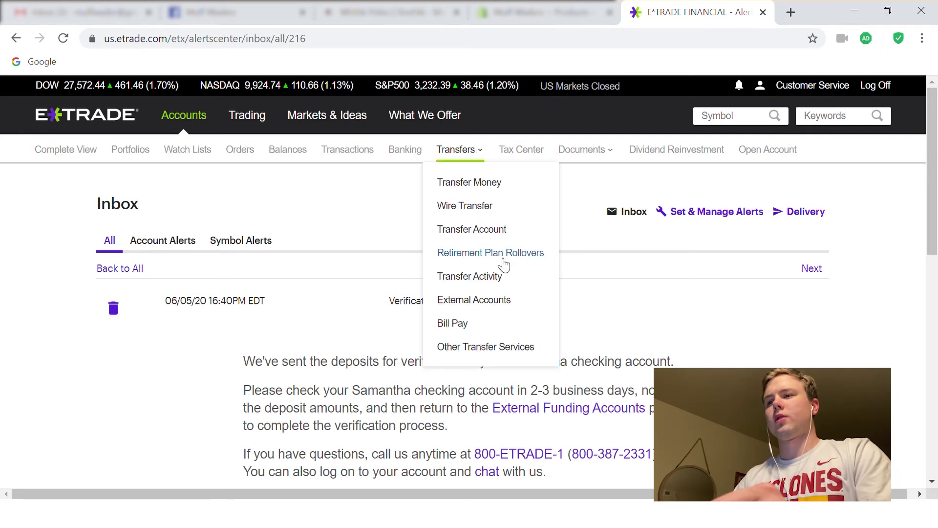
Step: Open External Accounts and start Complete verification on the unverified Wells Fargo checking account
left_click(506, 302)
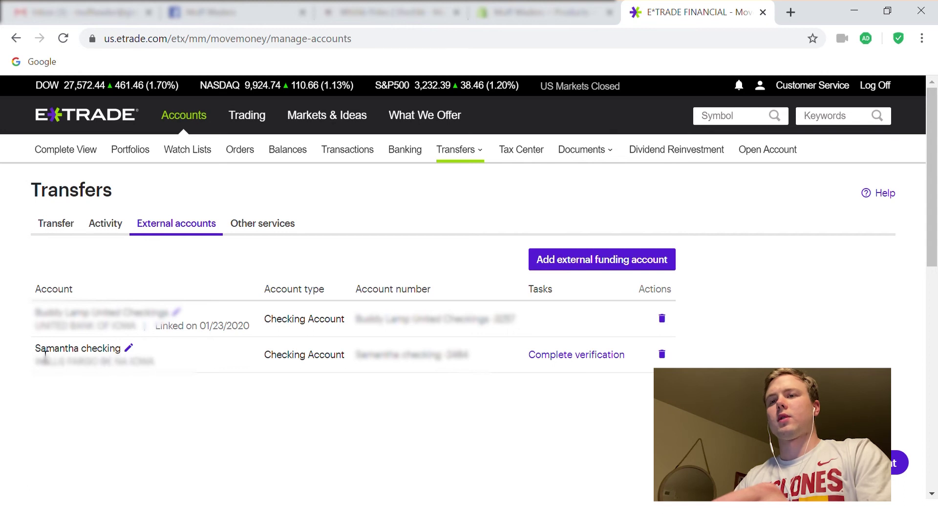
left_click_drag(43, 358, 141, 353)
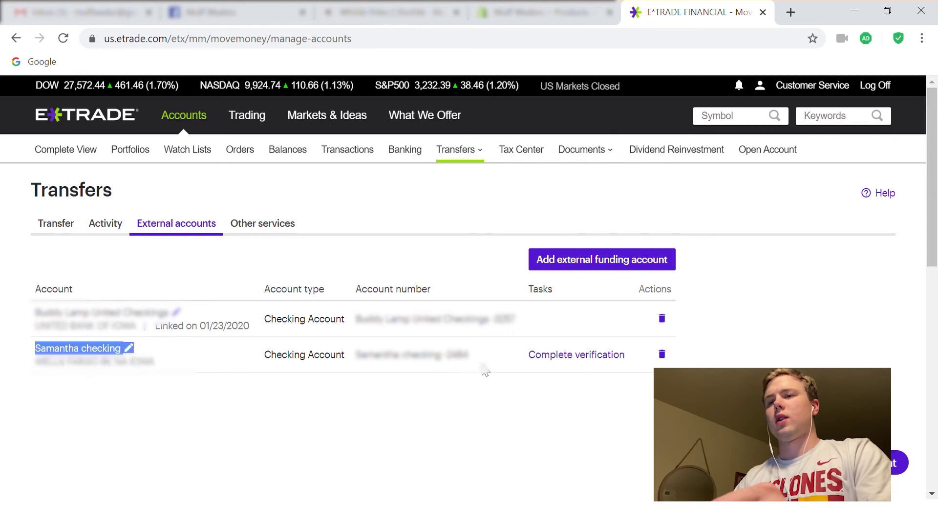
left_click(550, 369)
left_click(561, 357)
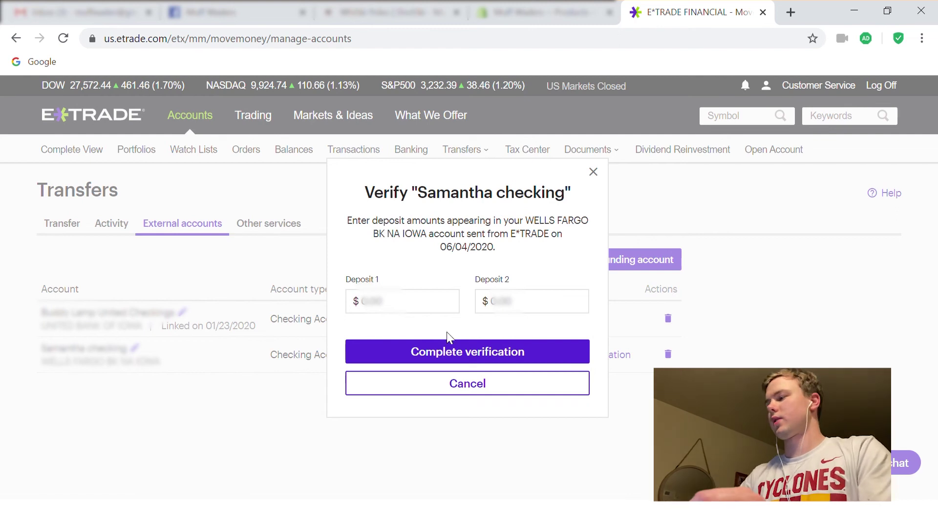
Step: Enter both trial deposit amounts for the Wells Fargo checking account and complete verification
left_click(374, 309)
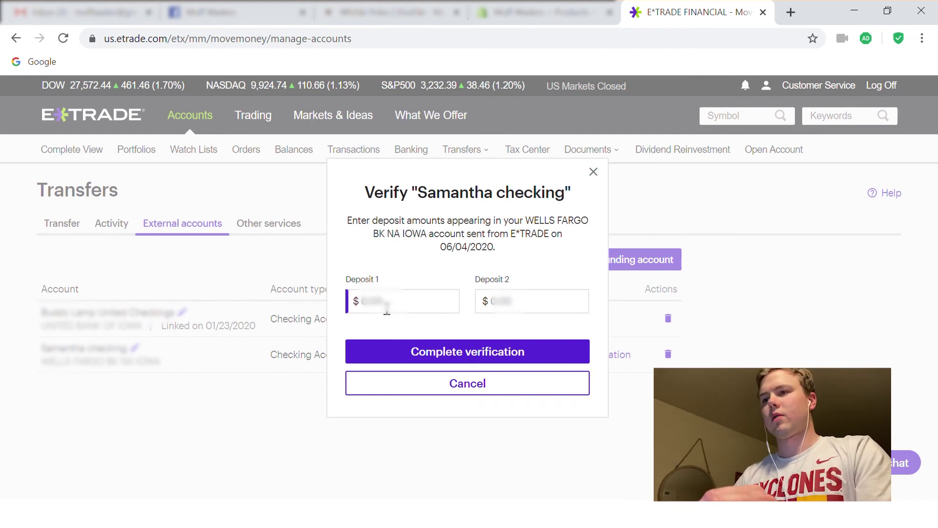
type("0")
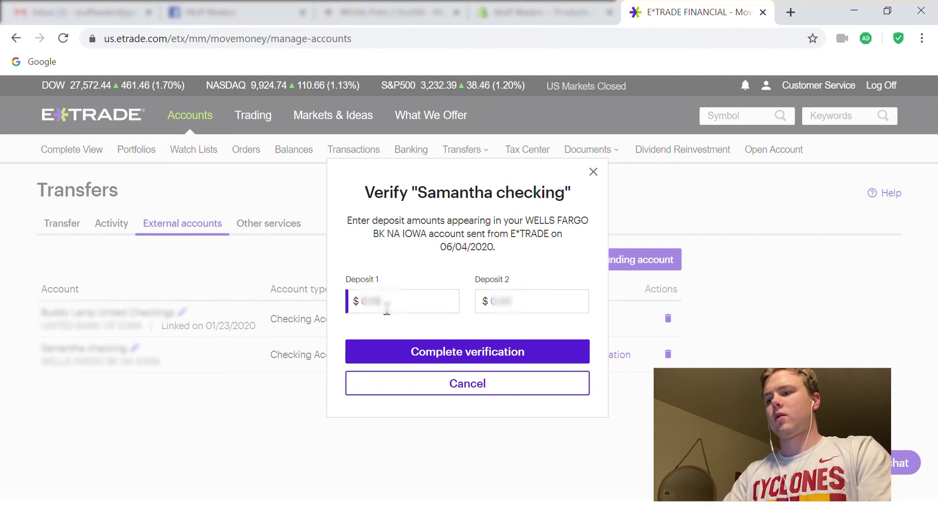
key("Tab")
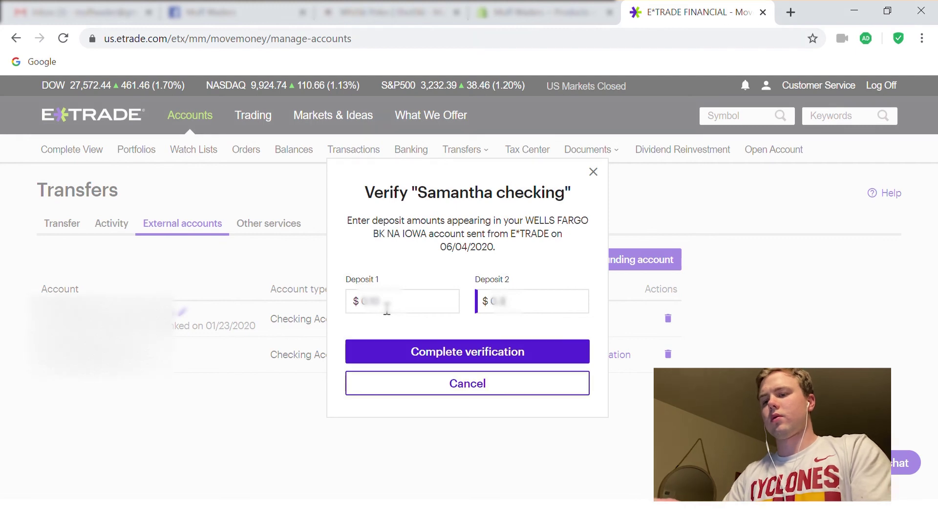
left_click(488, 358)
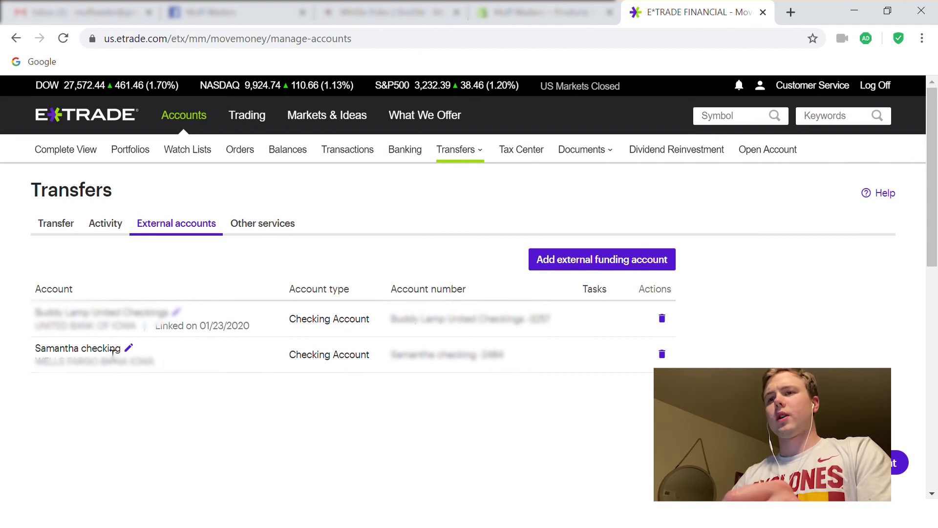
Step: Open the Transfer Money form from the Transfers page and look over its empty transfer fields
left_click(66, 229)
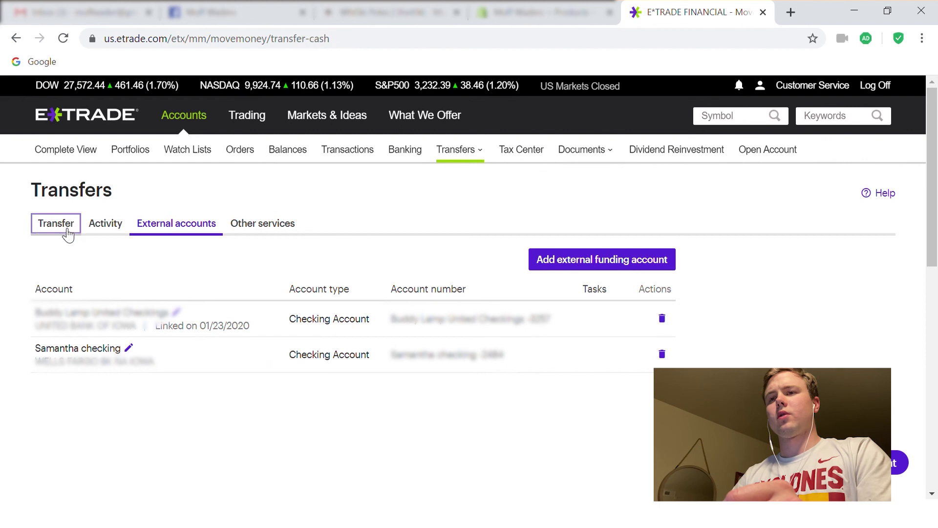
scroll(380, 335, "down", 5)
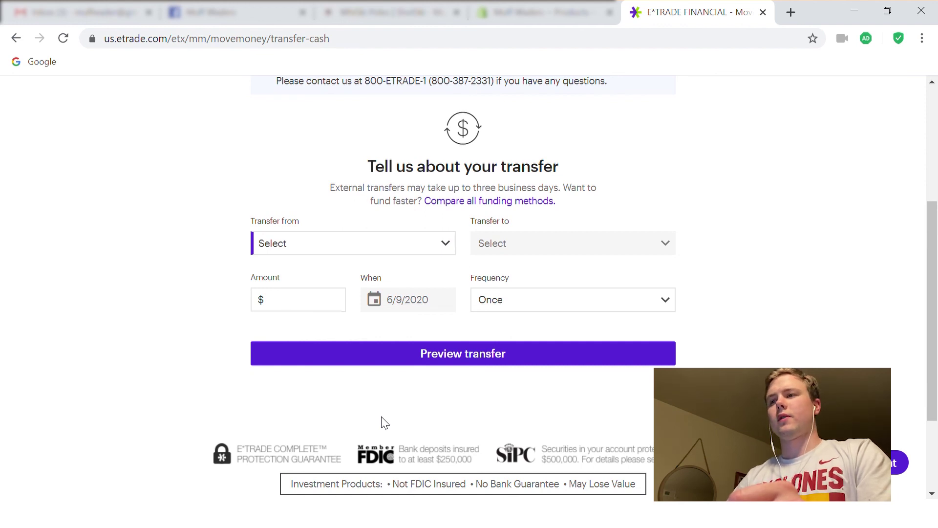
scroll(203, 261, "up", 4)
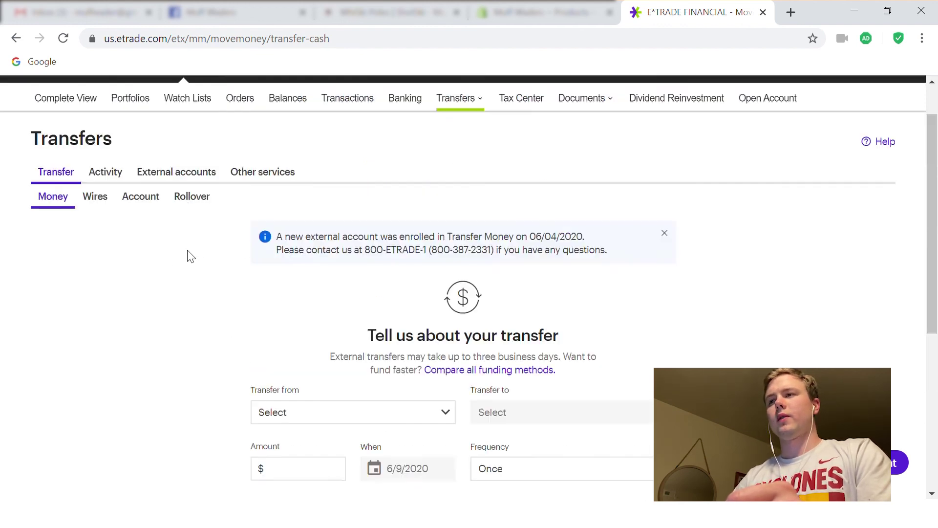
scroll(188, 259, "down", 4)
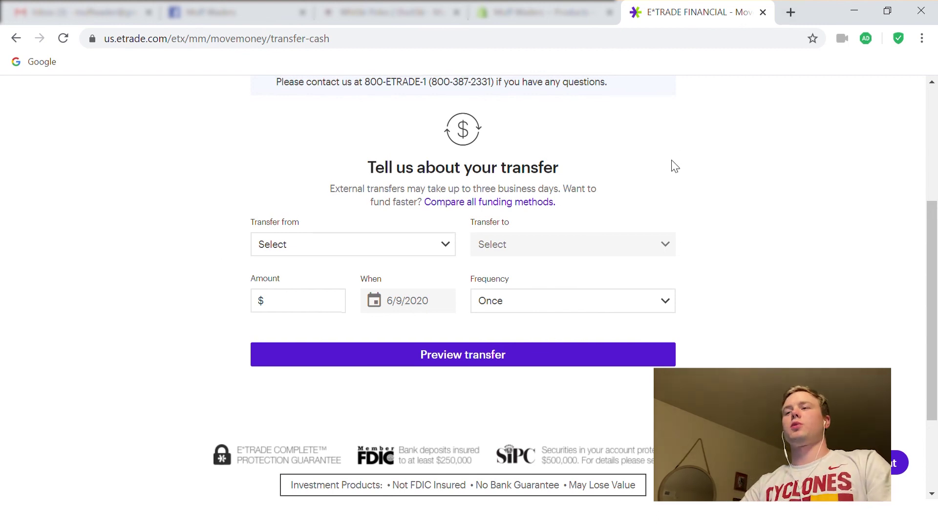
scroll(673, 161, "up", 5)
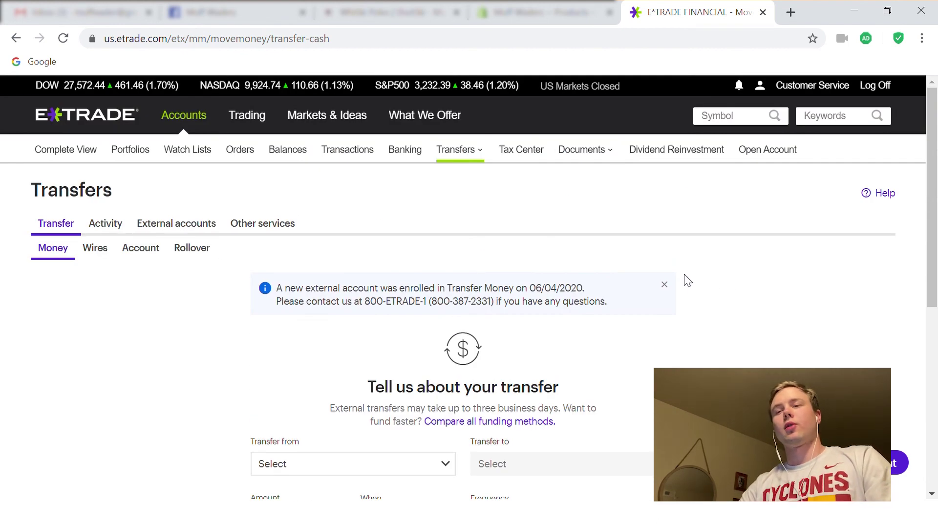